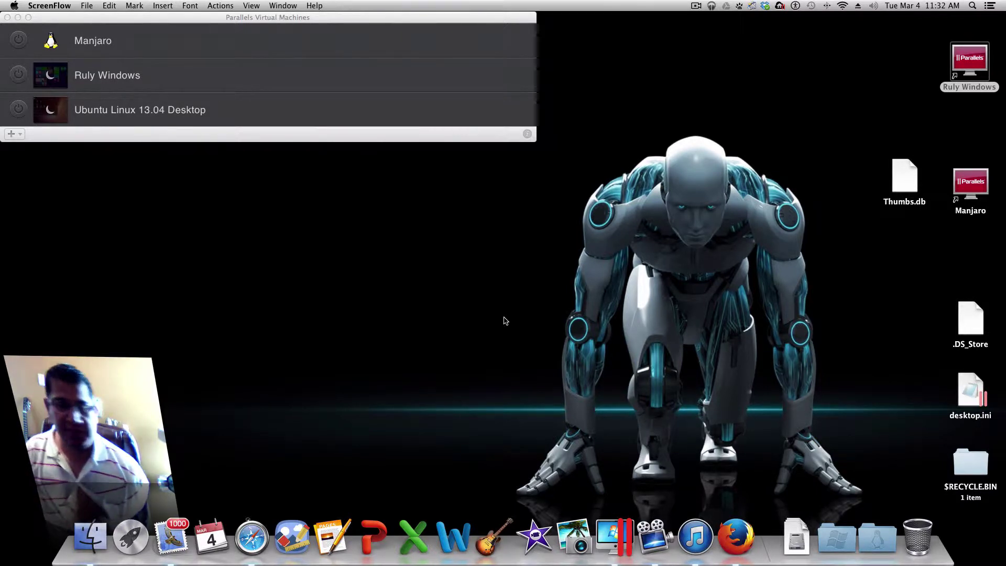
- Start a new virtual machine from the + menu and authorise it with the Mac account password
left_click(13, 134)
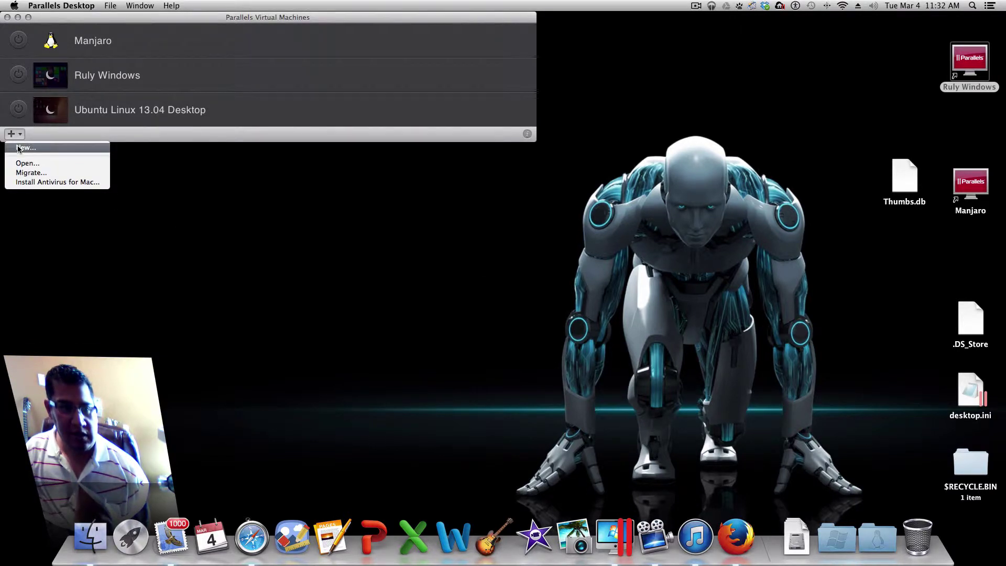
left_click(19, 148)
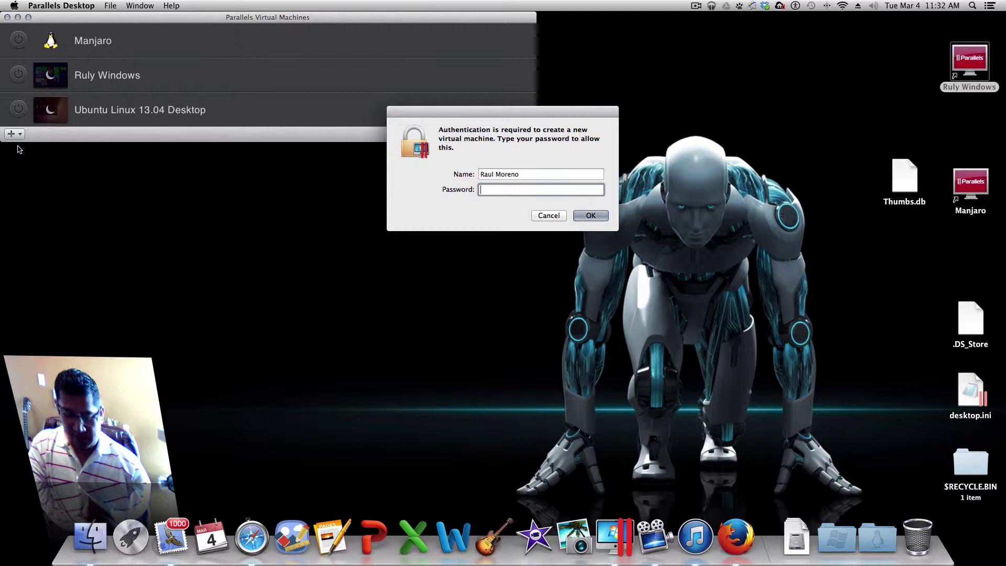
type("••••••••••")
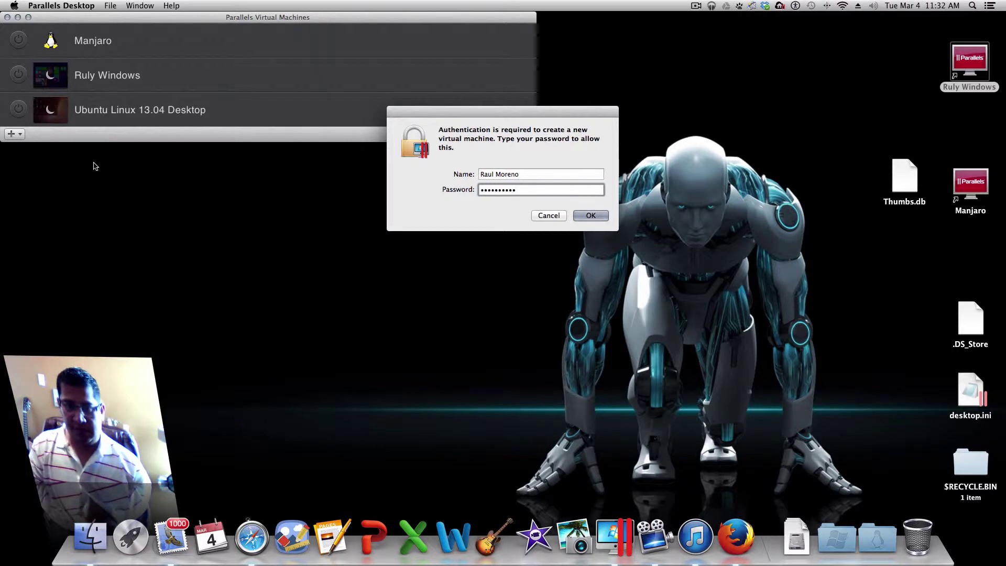
left_click(594, 217)
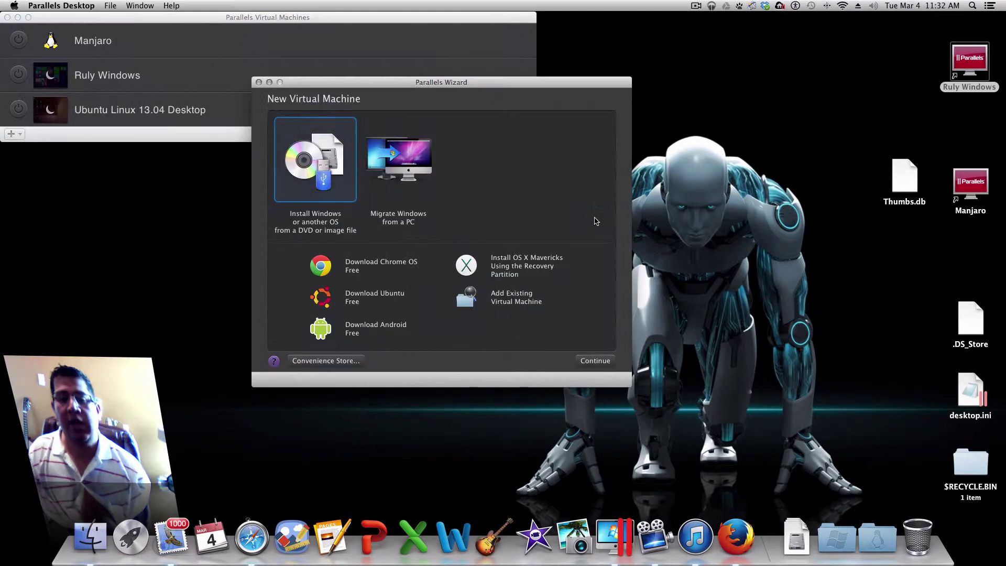
- Continue with the DVD-or-image-file install option and choose to locate the source manually
left_click(595, 362)
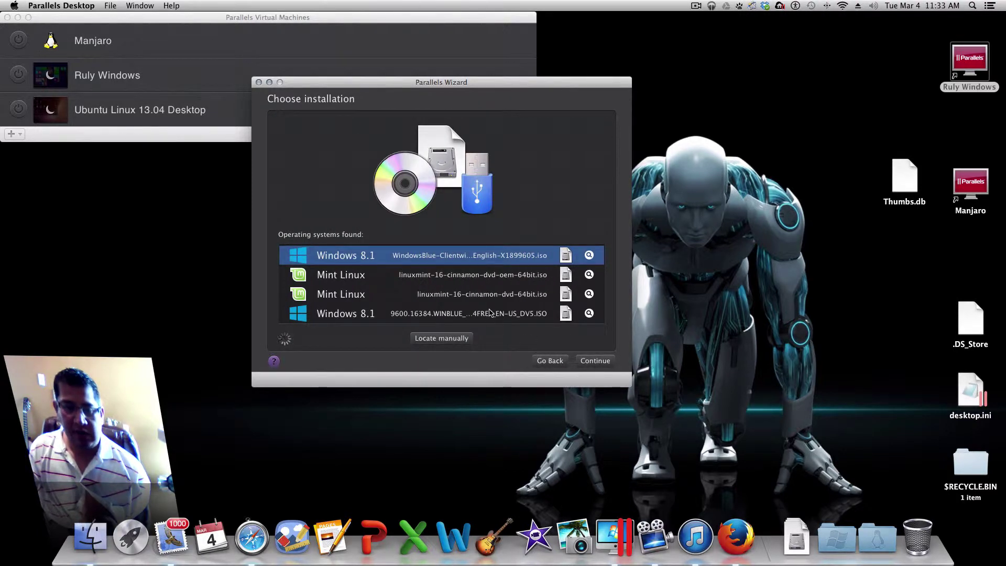
scroll(493, 296, "down", 1)
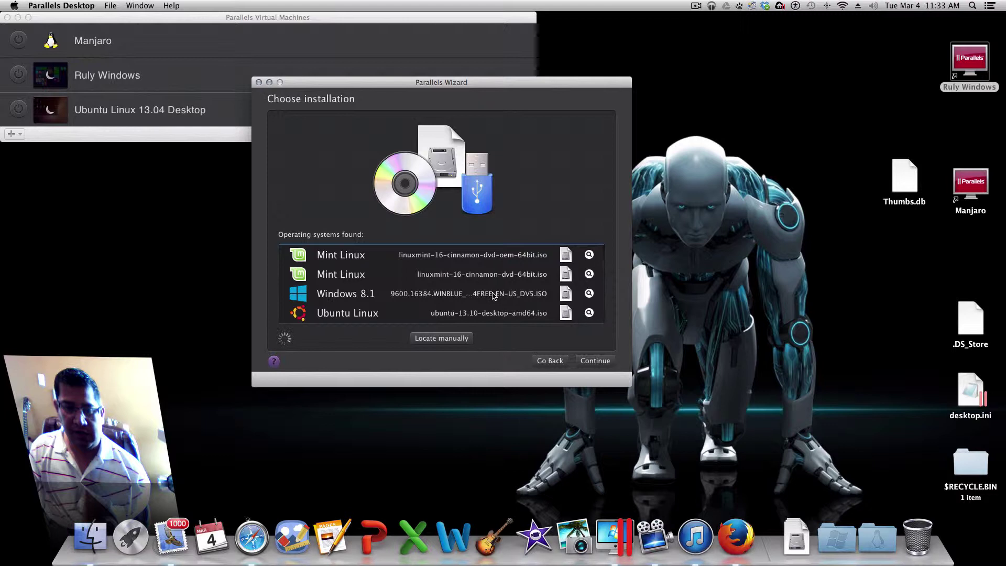
scroll(493, 296, "up", 1)
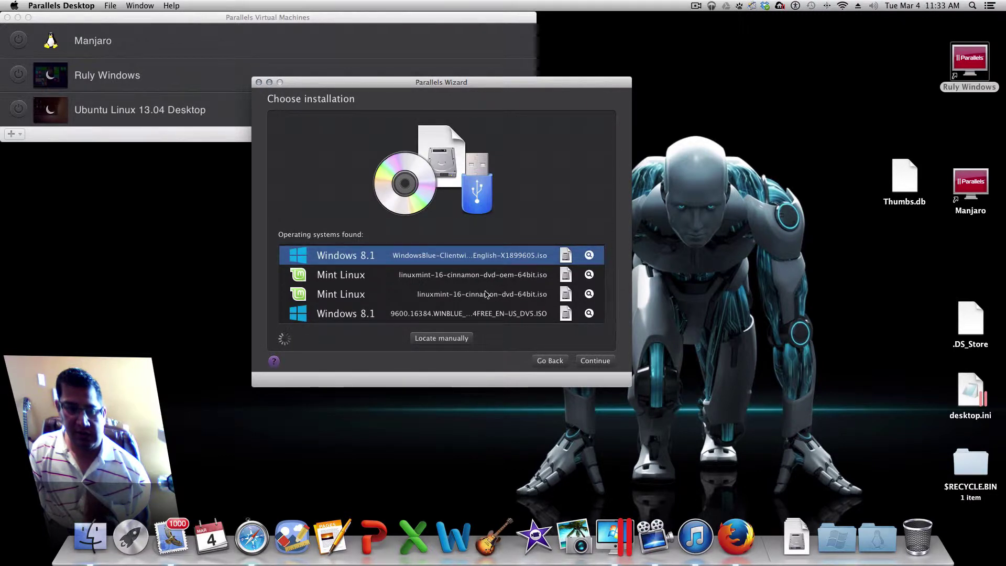
scroll(498, 311, "down", 1)
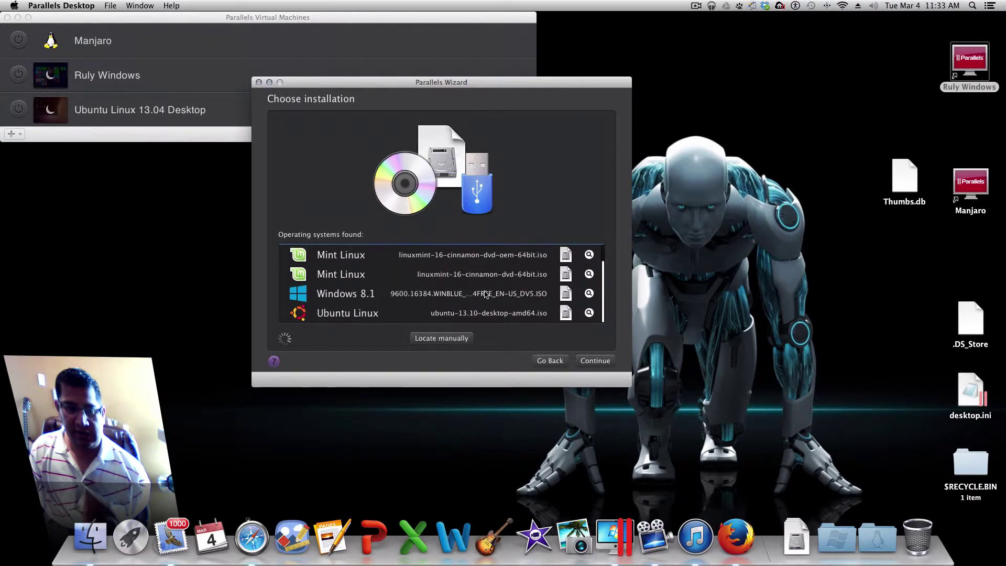
left_click(455, 340)
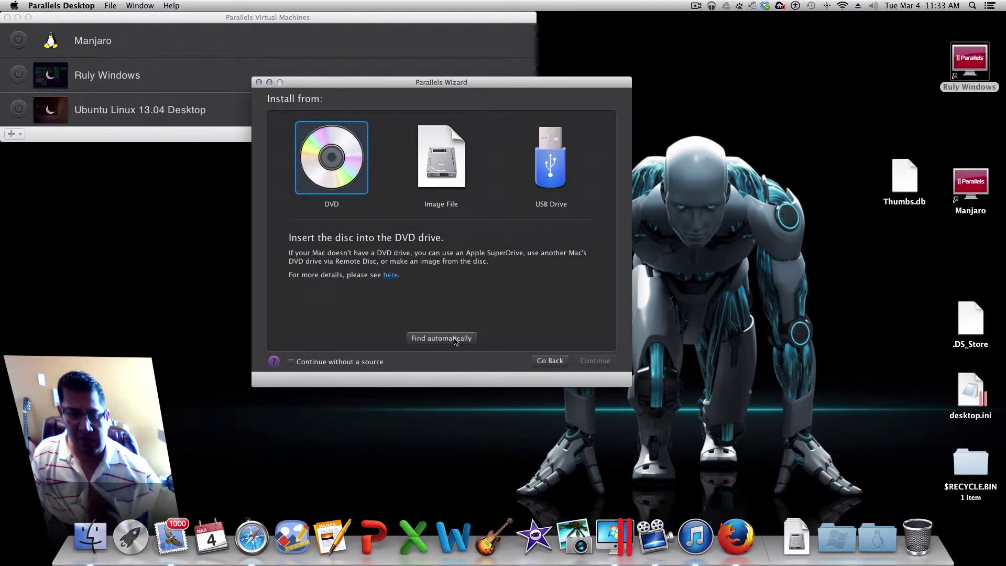
- Use the Manjaro ISO from Downloads as the install image file and continue
left_click(439, 158)
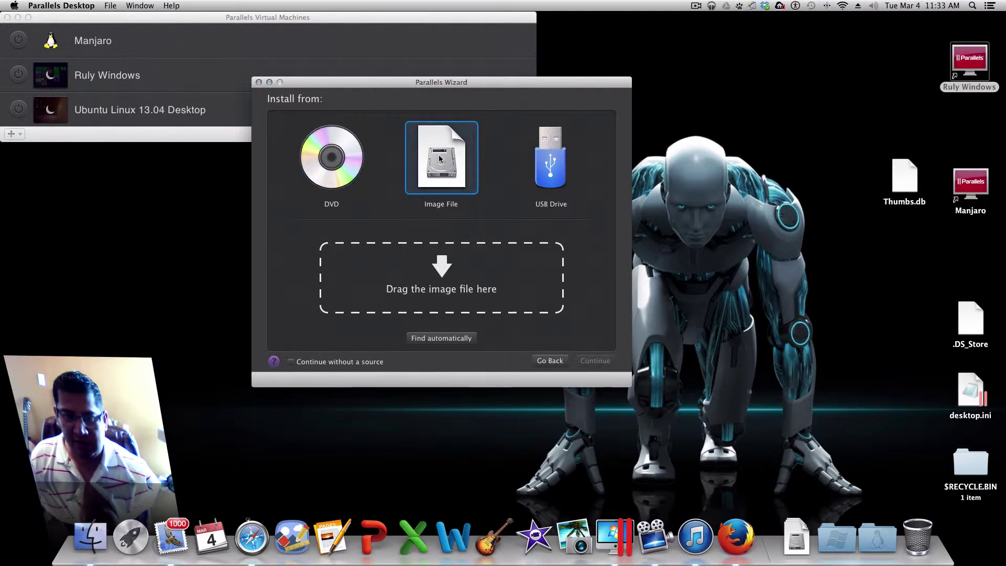
left_click(801, 534)
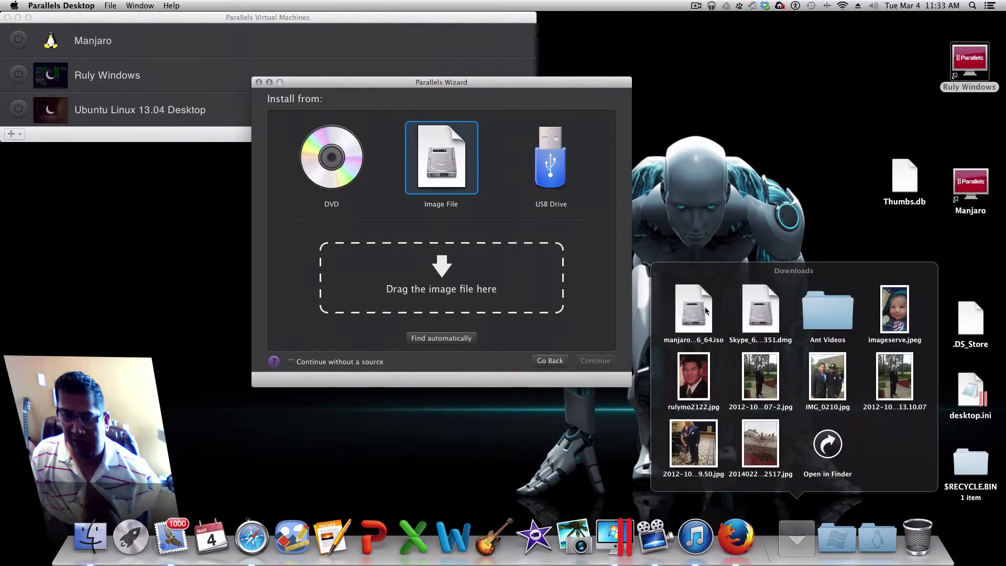
left_click_drag(705, 311, 598, 297)
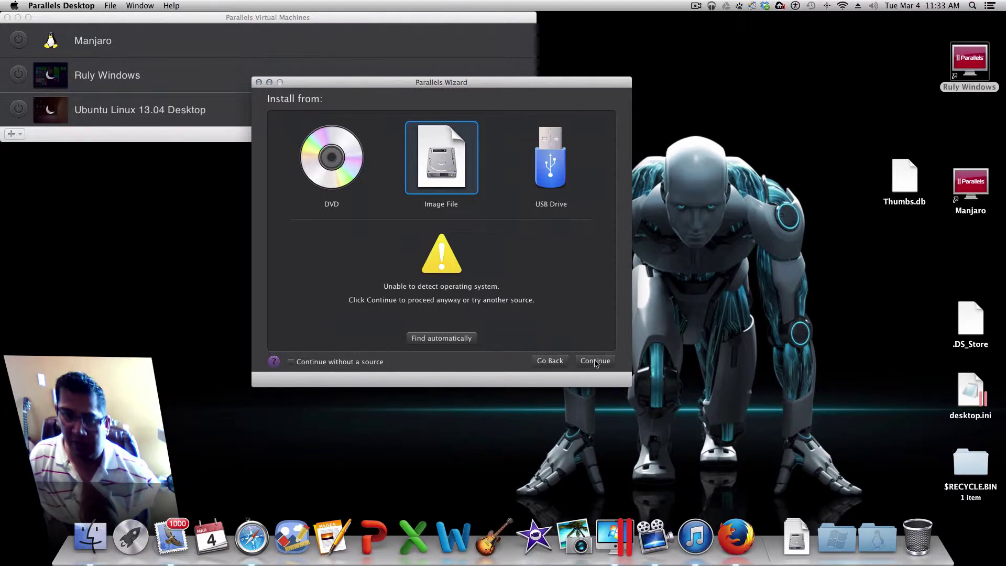
left_click(595, 361)
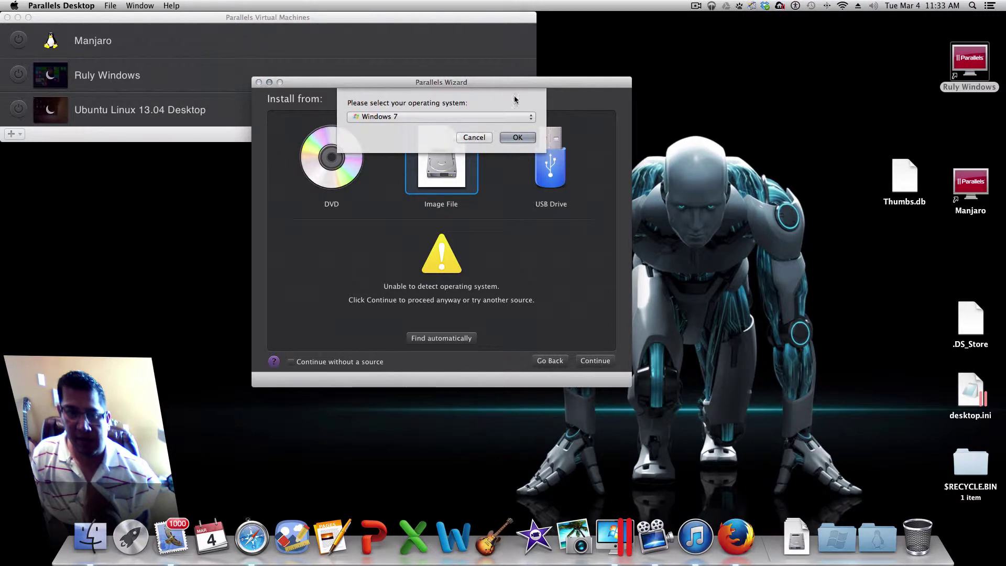
- Set the operating system type to More Linux > Other Linux and confirm
left_click(528, 117)
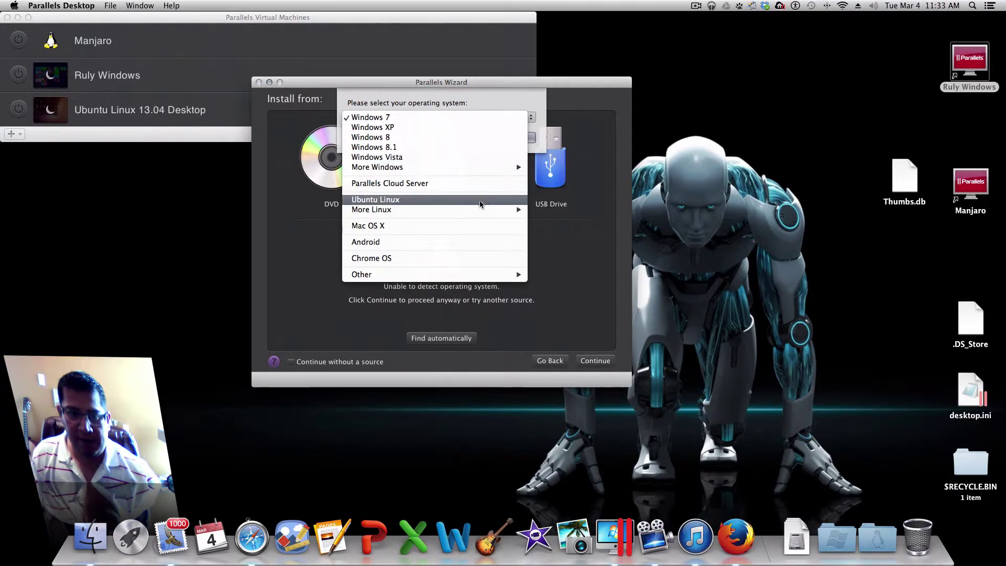
mouse_move(478, 211)
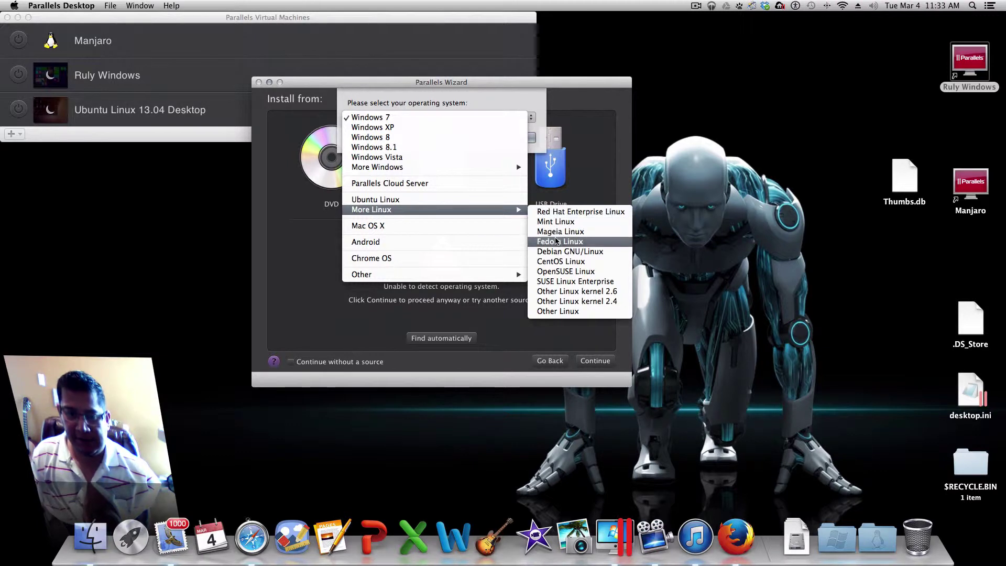
left_click(566, 311)
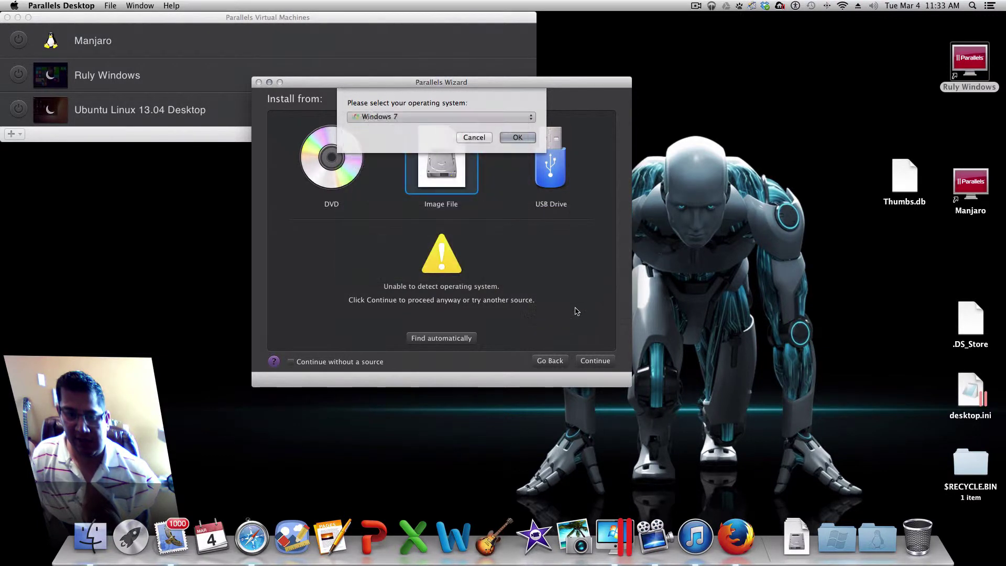
left_click(517, 137)
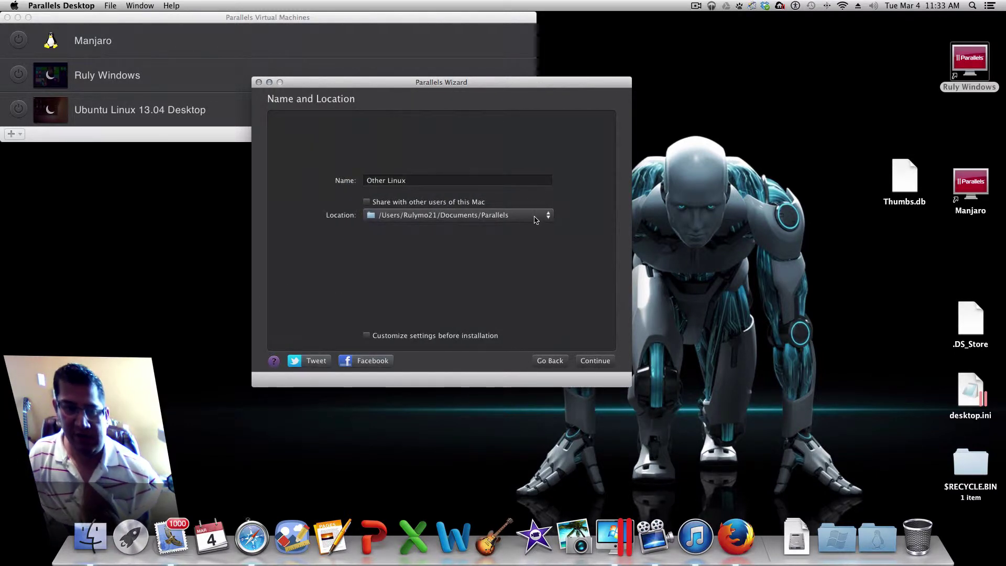
- Name the VM 'Manjaro 1', store it in the Downloads folder, and create it
left_click(480, 181)
type("M")
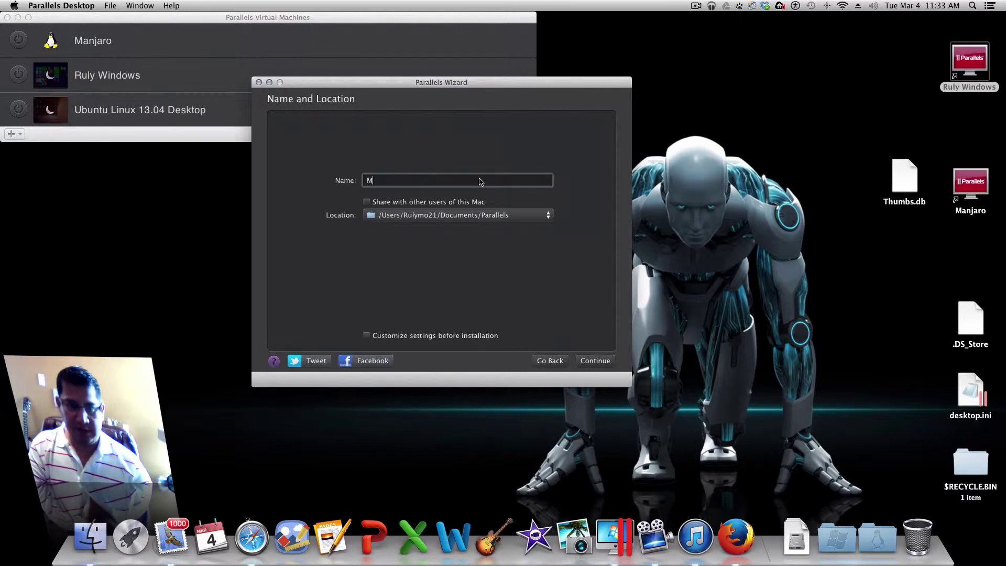
type("anjaro 1")
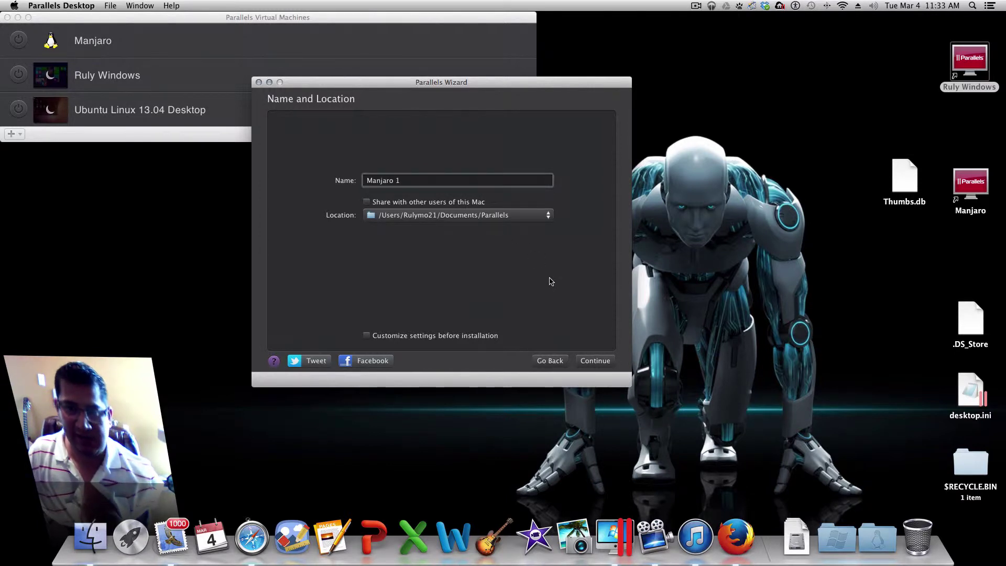
left_click(538, 217)
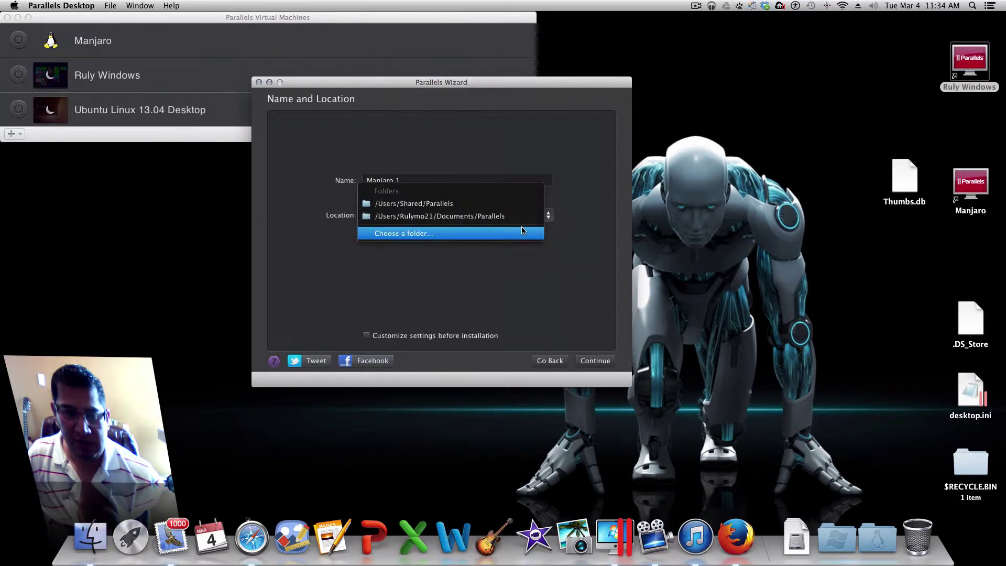
left_click(518, 217)
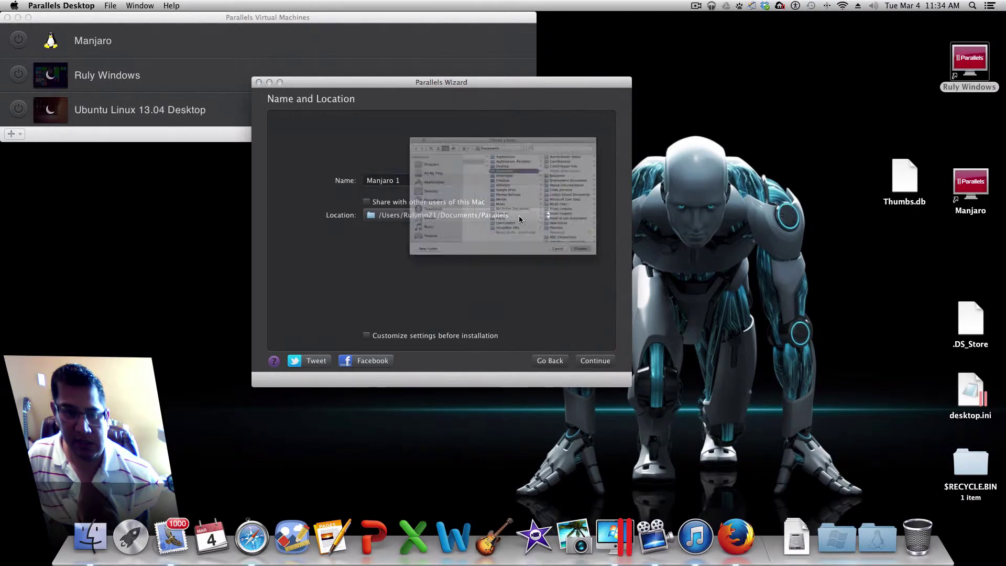
left_click(507, 155)
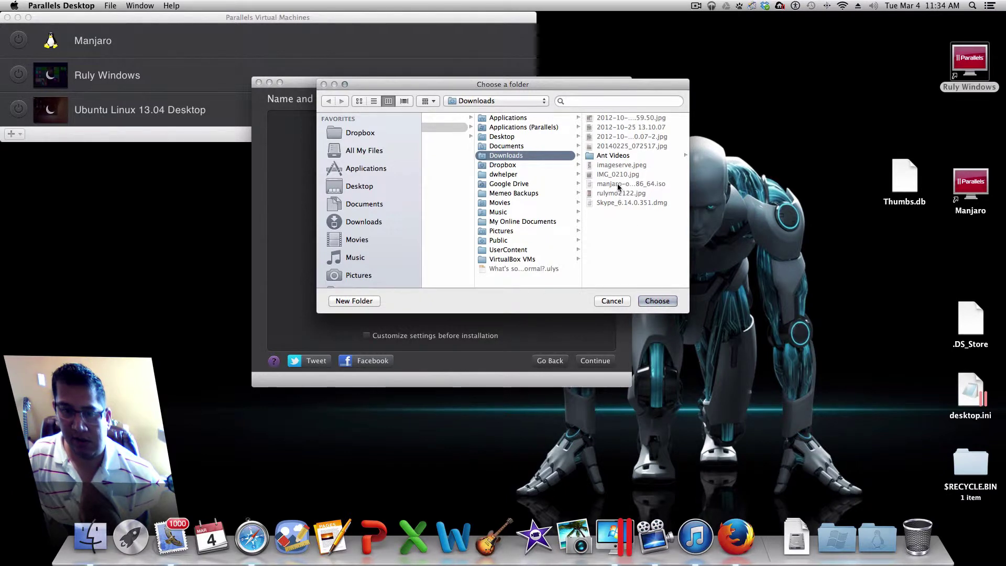
left_click(651, 300)
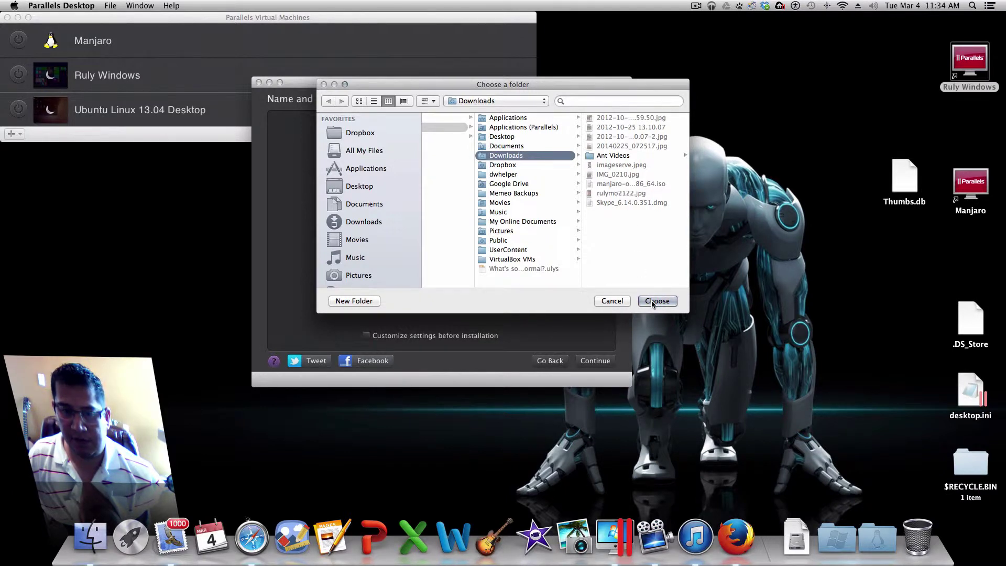
left_click(602, 360)
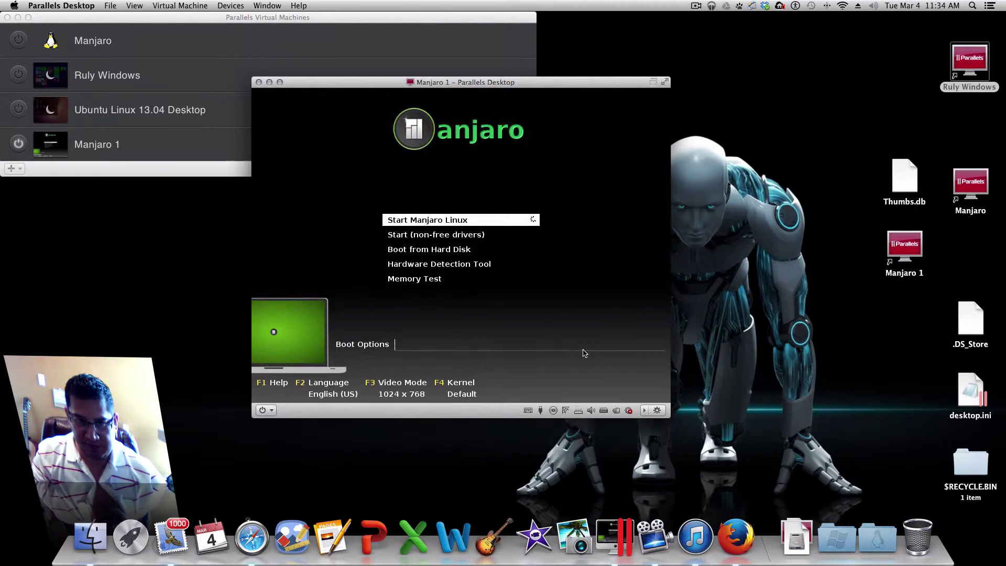
- Boot the 'Start Manjaro Linux' entry from the Manjaro boot menu
key("Return")
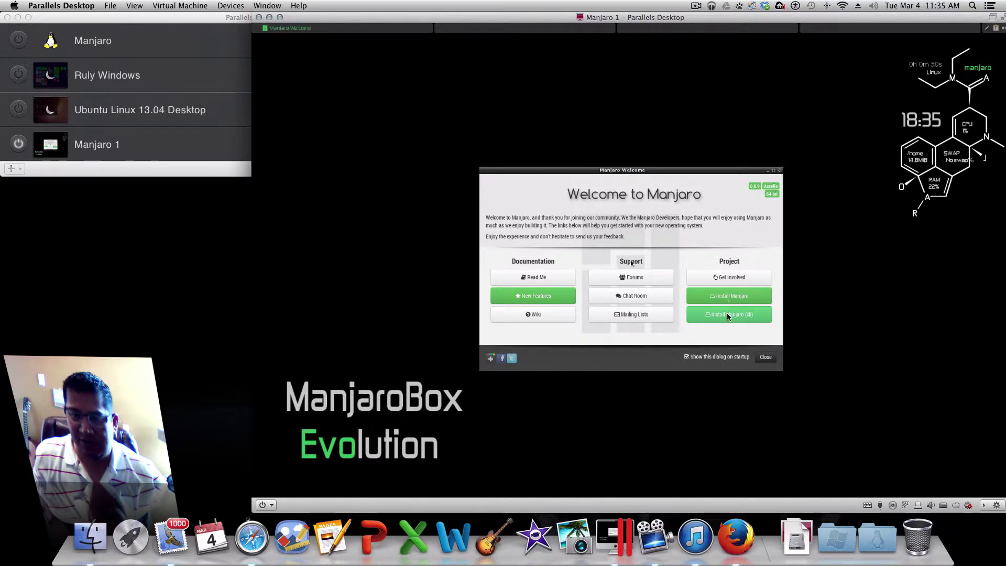
- Launch the Manjaro installer, keep English, and set location to English (US), United States
left_click(731, 297)
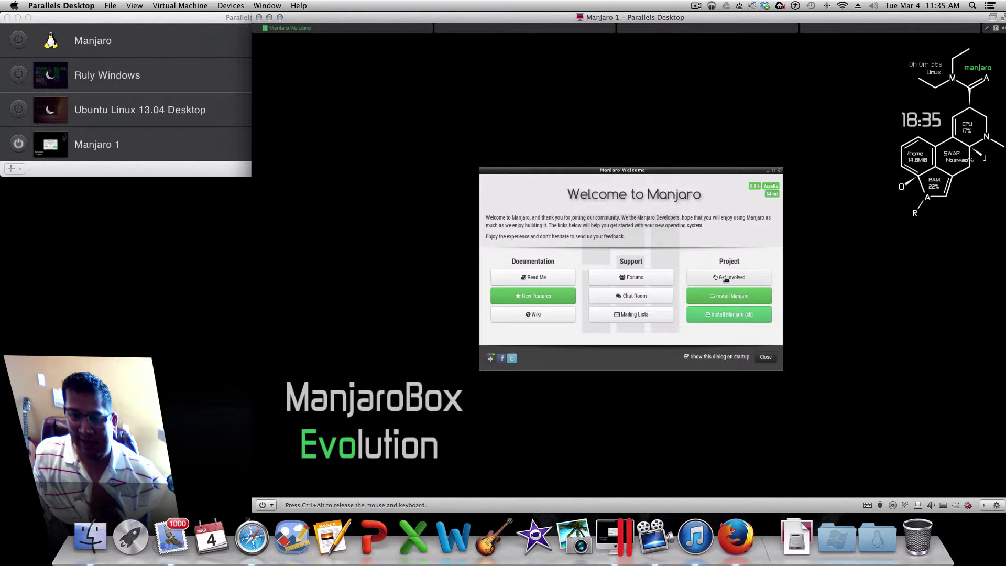
left_click(707, 297)
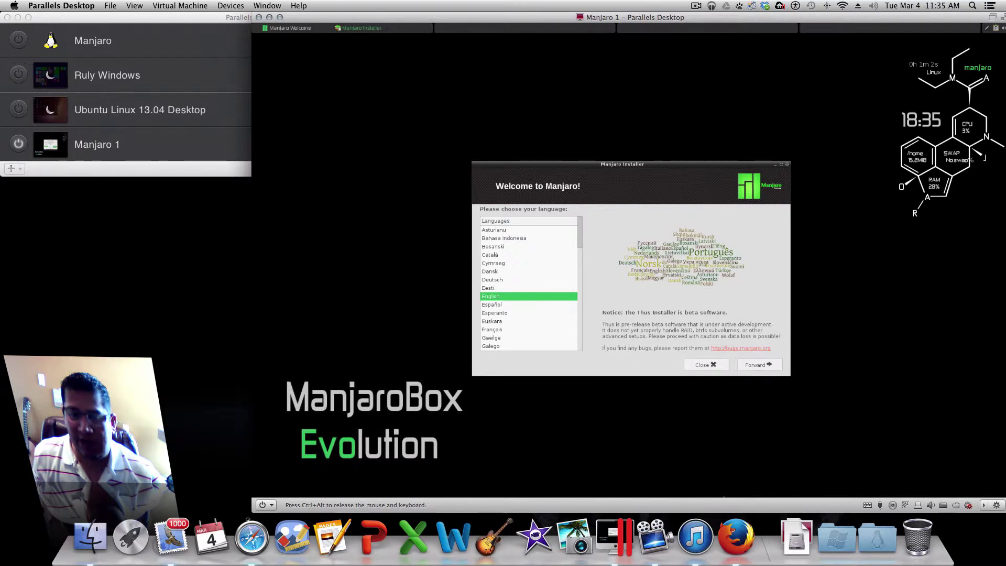
left_click(751, 365)
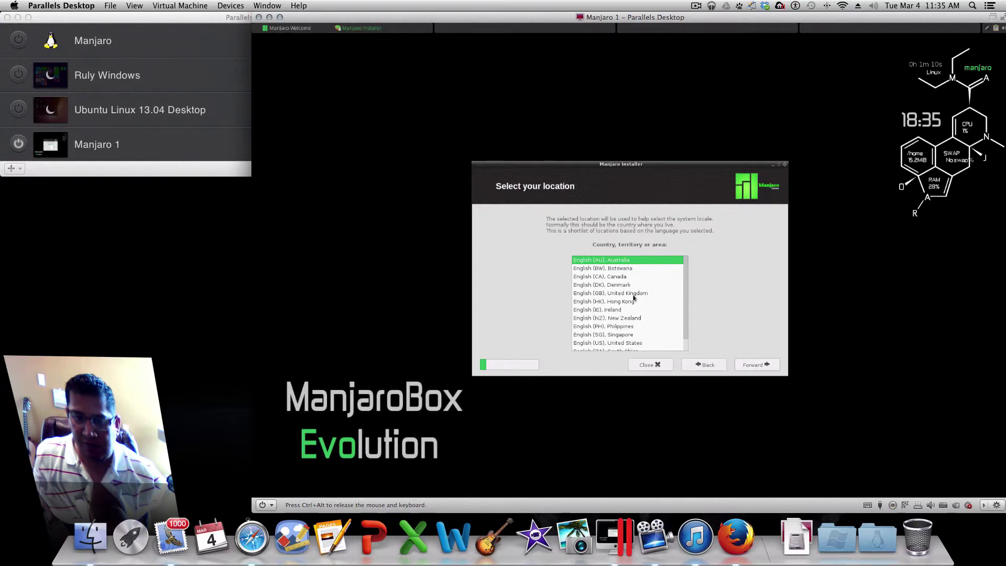
left_click(618, 343)
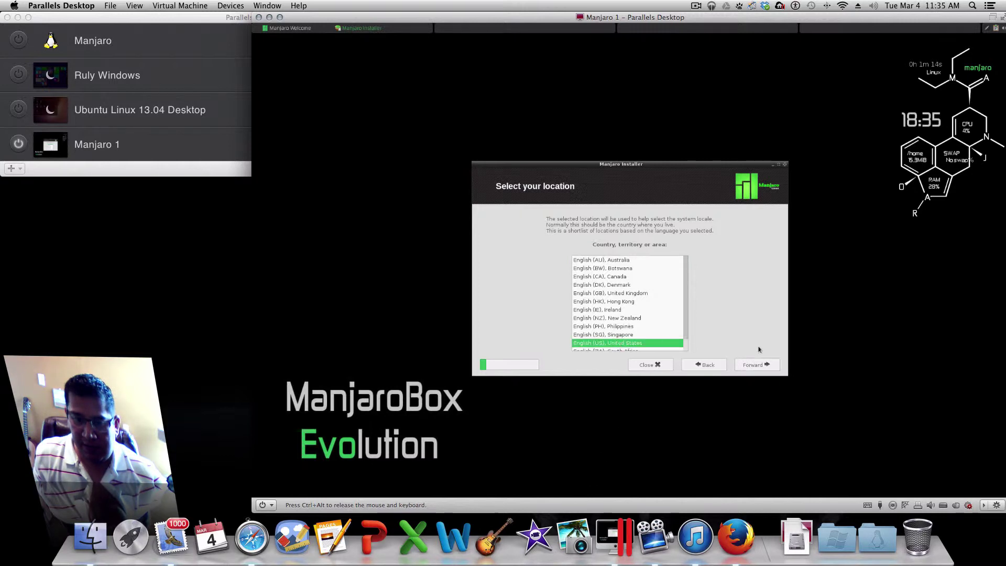
left_click(750, 366)
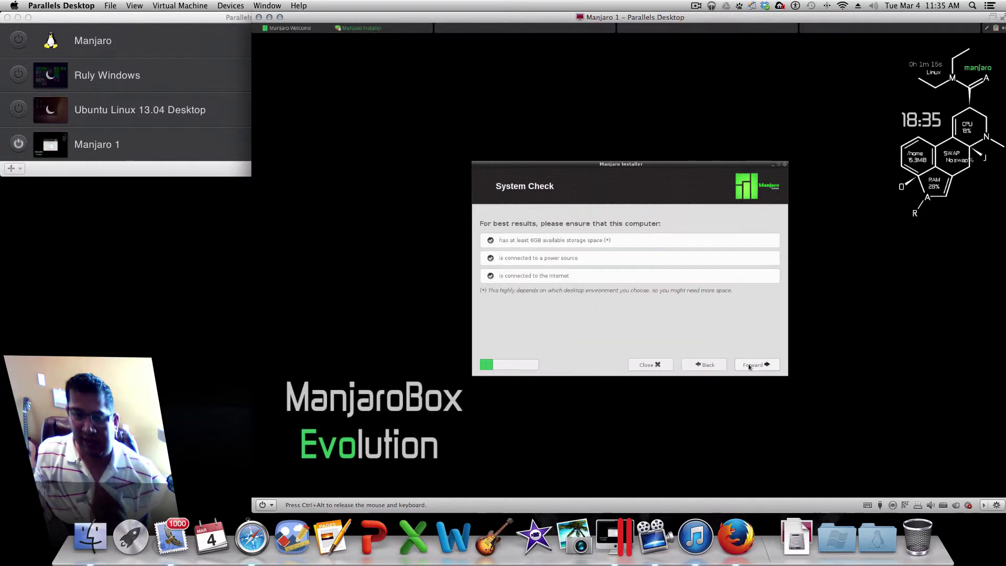
- Set the installer's time zone to America/Denver
left_click(749, 366)
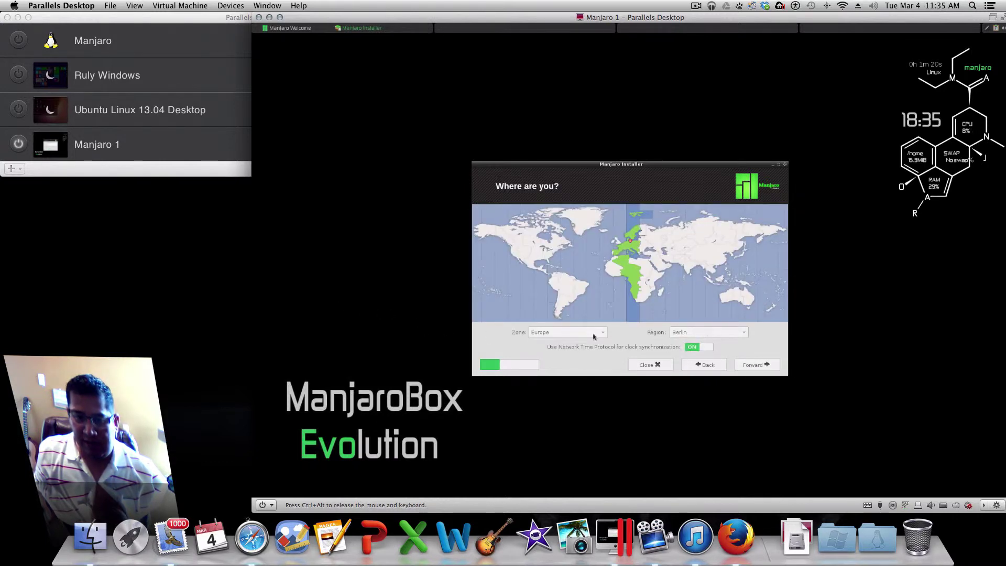
left_click(597, 337)
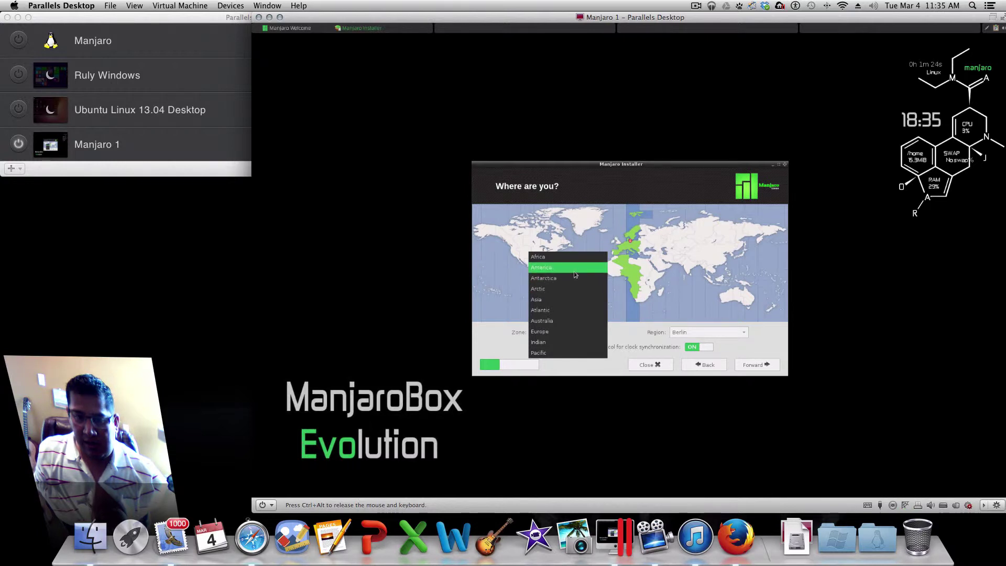
key("Escape")
scroll(597, 338, "up", 6)
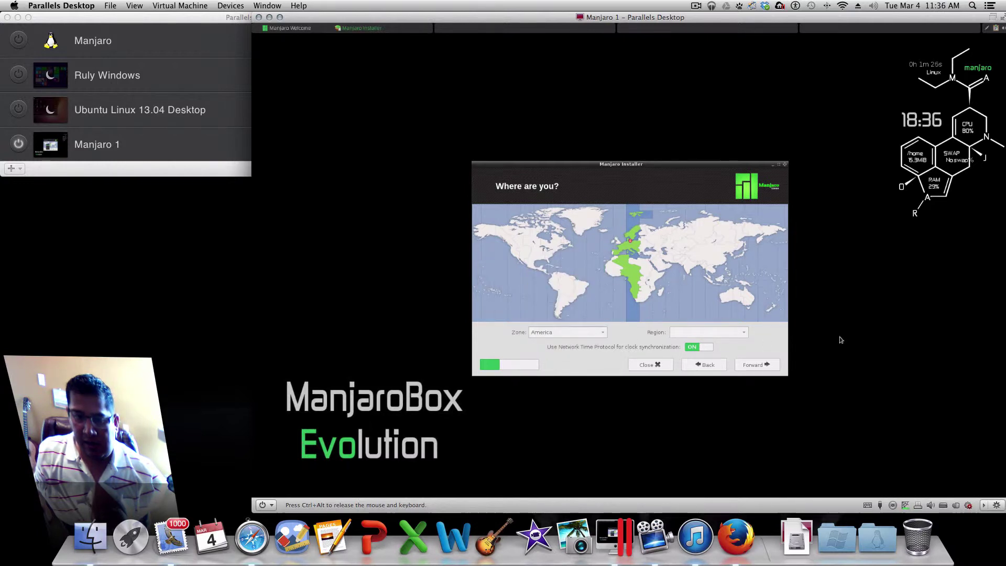
left_click(734, 335)
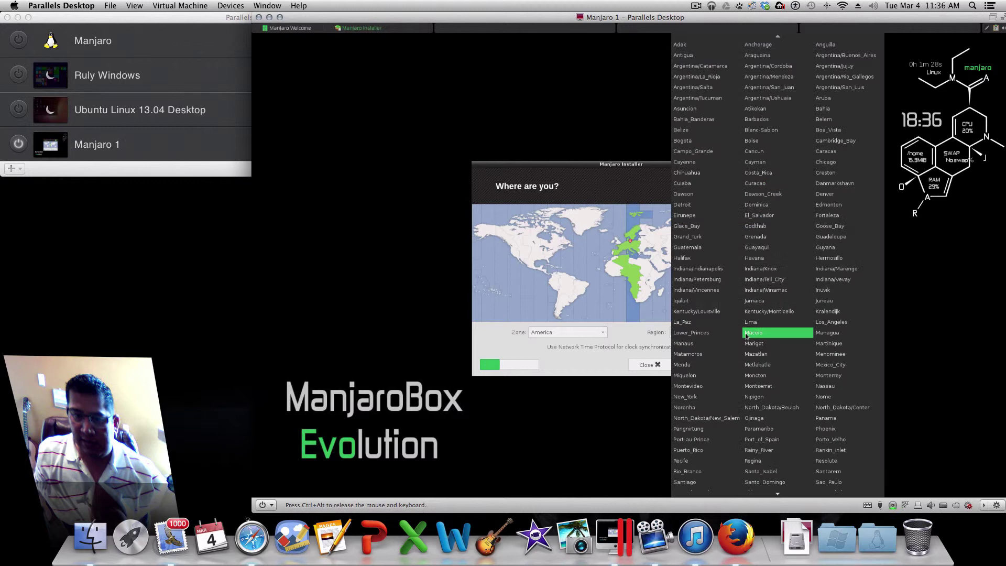
left_click(827, 194)
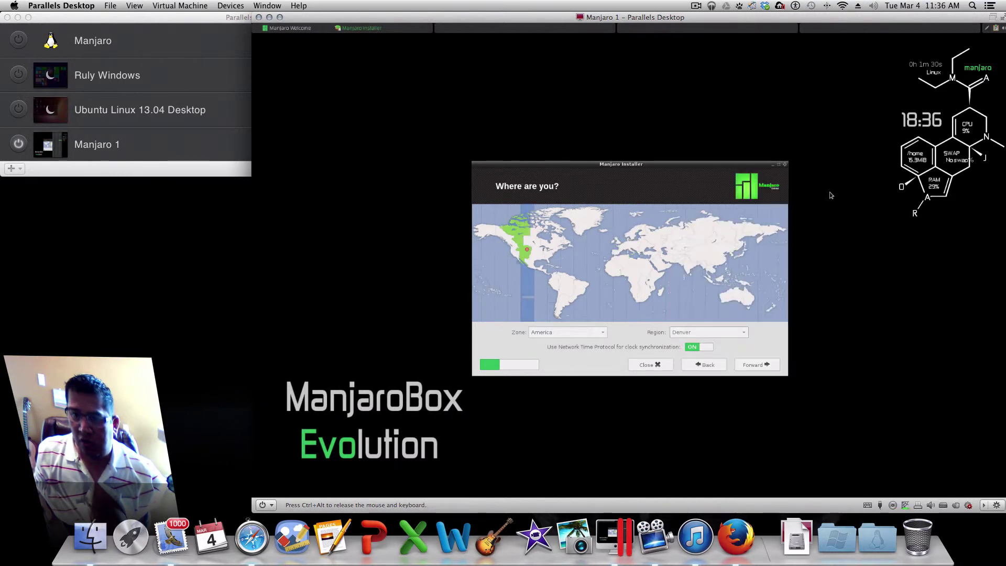
- Keep the USA keyboard, choose the automatic erase-disk installation, and start installing
left_click(750, 365)
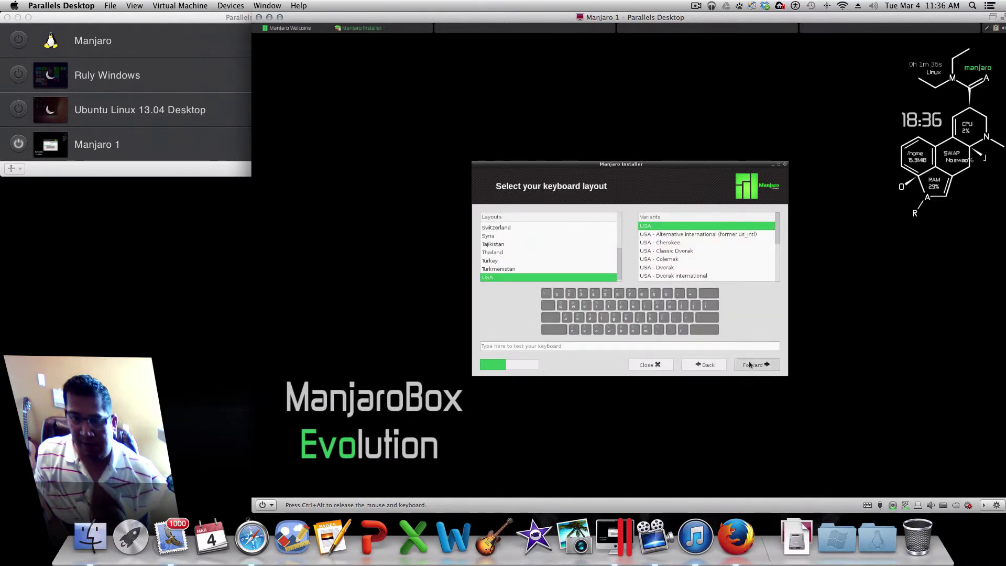
left_click(750, 365)
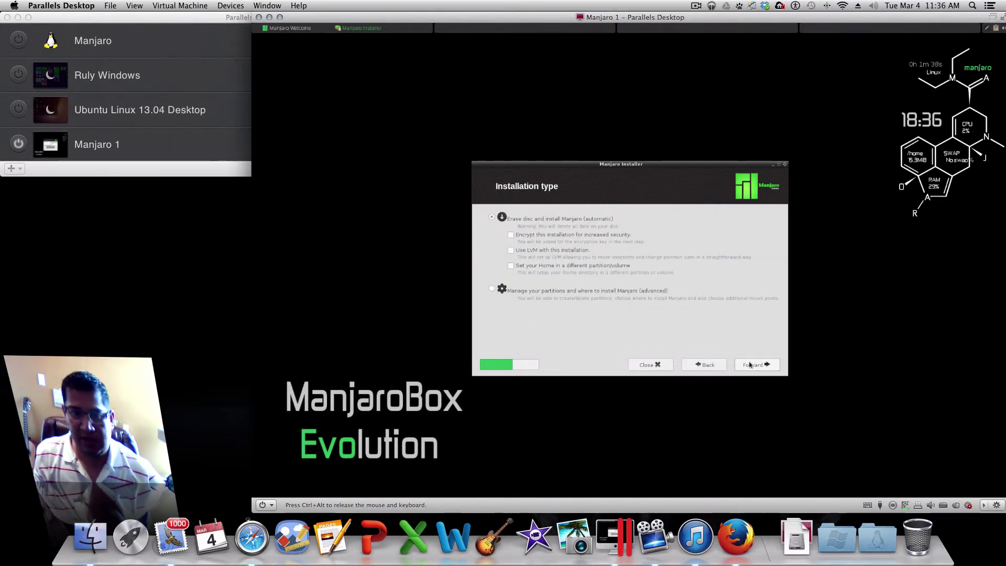
left_click(751, 365)
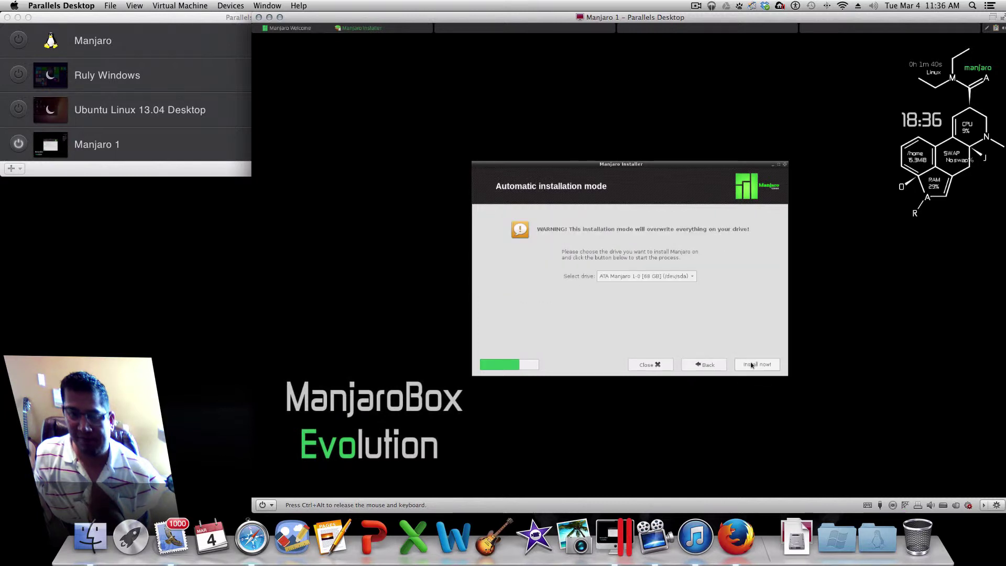
left_click(751, 365)
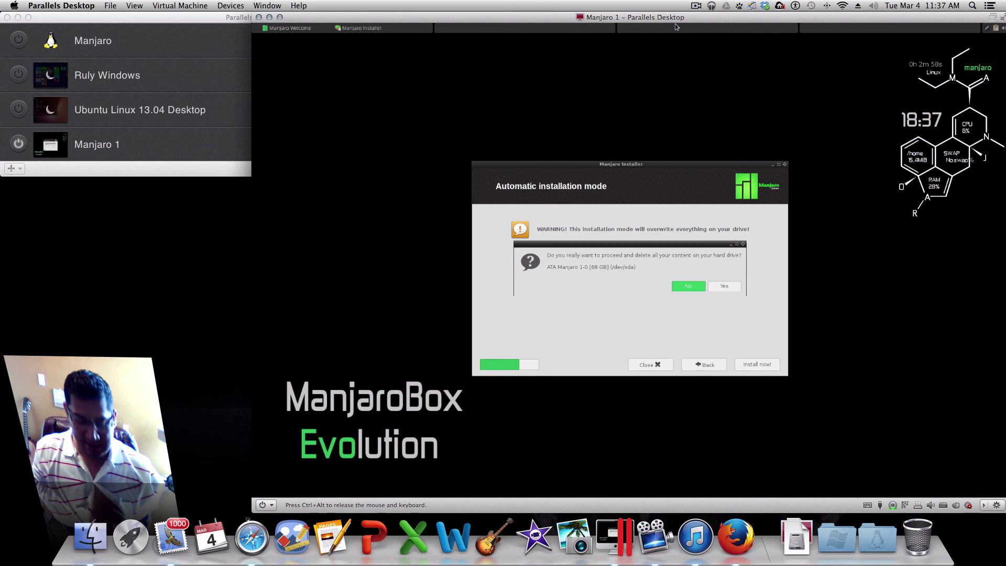
key("ctrl+alt")
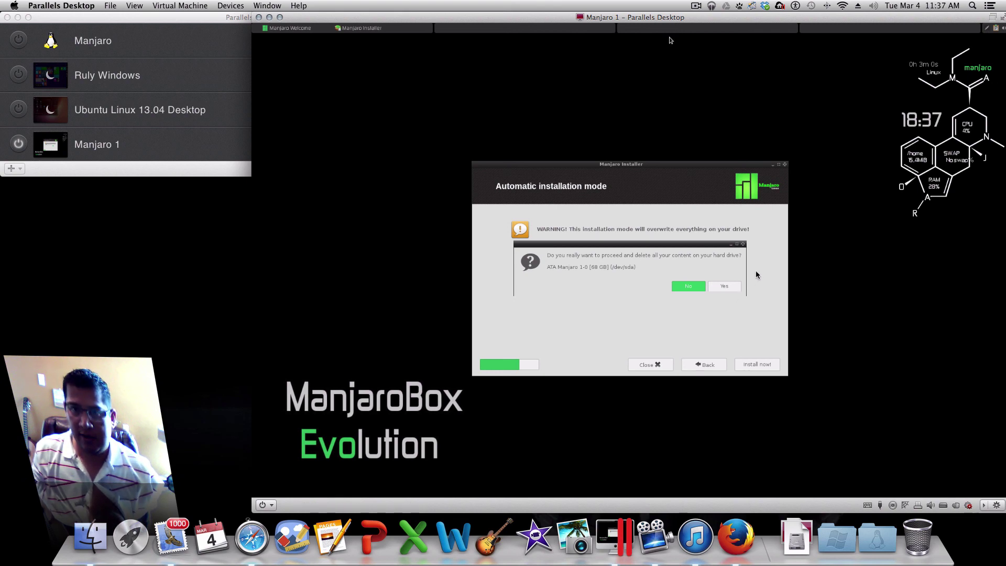
left_click(698, 5)
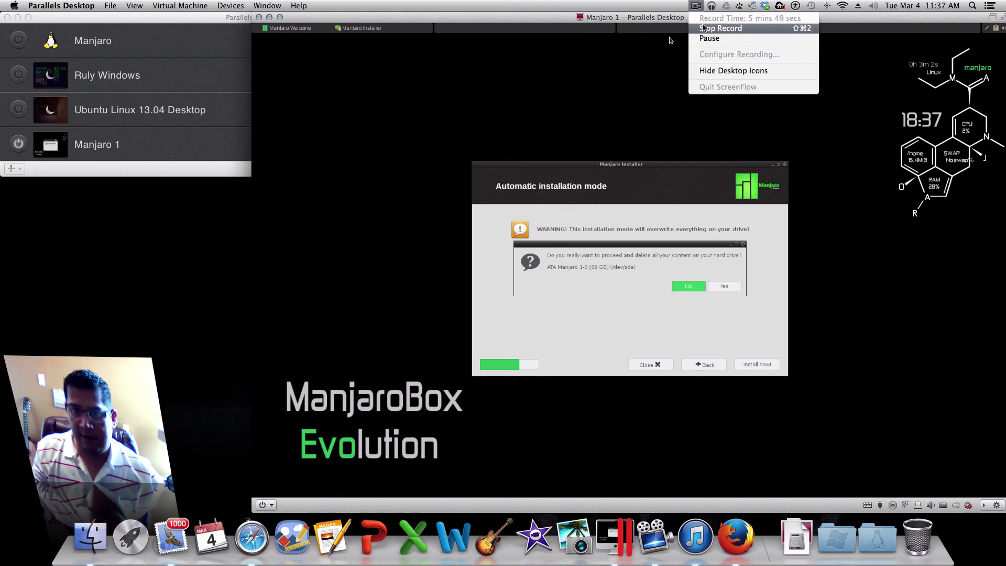